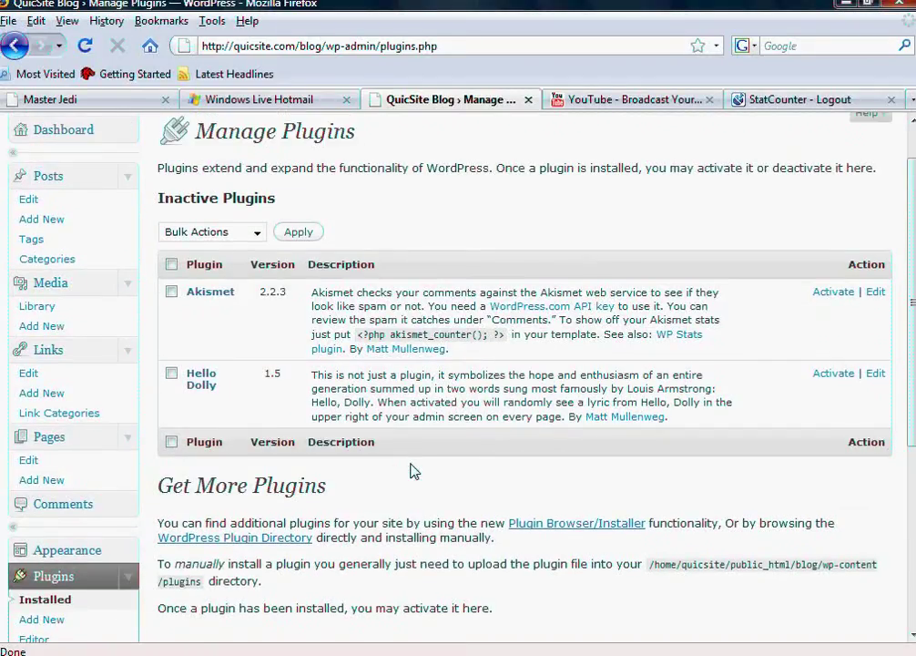
Review the inactive Akismet and Hello Dolly plugins and the Get More Plugins section, and reload the Installed plugins page
scroll(412, 471, up, 1)
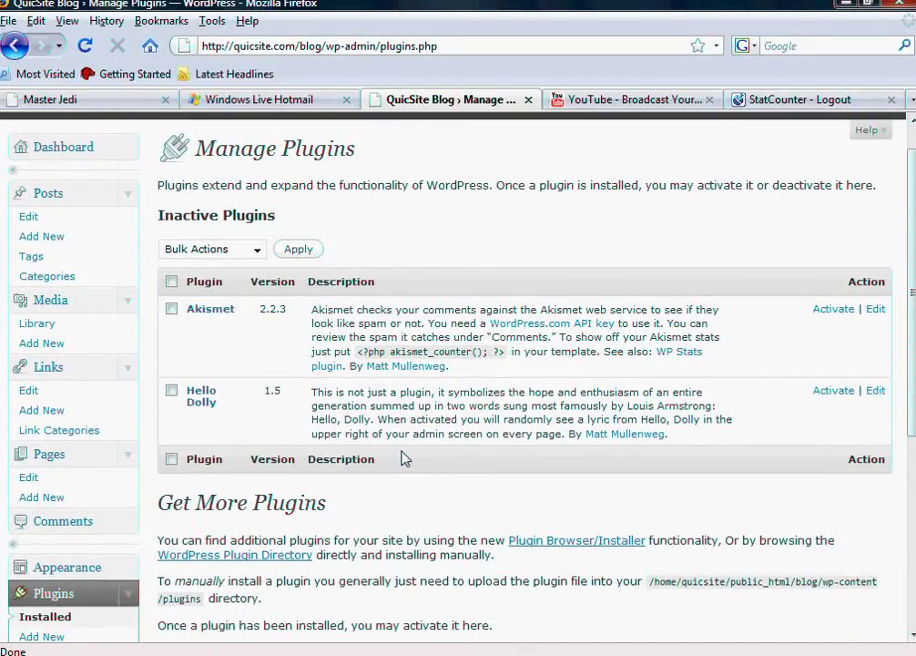
scroll(328, 358, up, 1)
scroll(255, 278, down, 2)
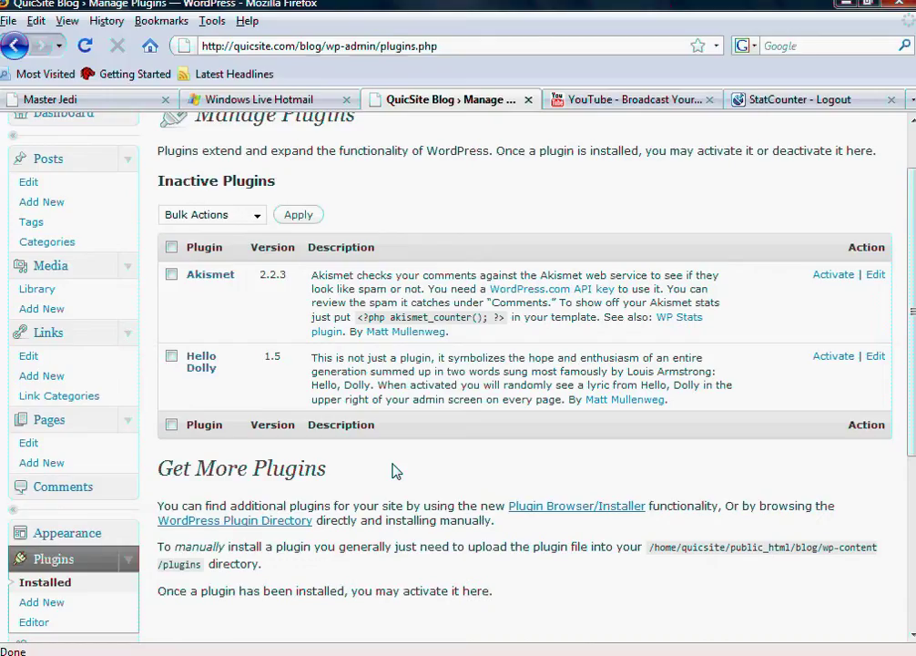
scroll(455, 487, up, 1)
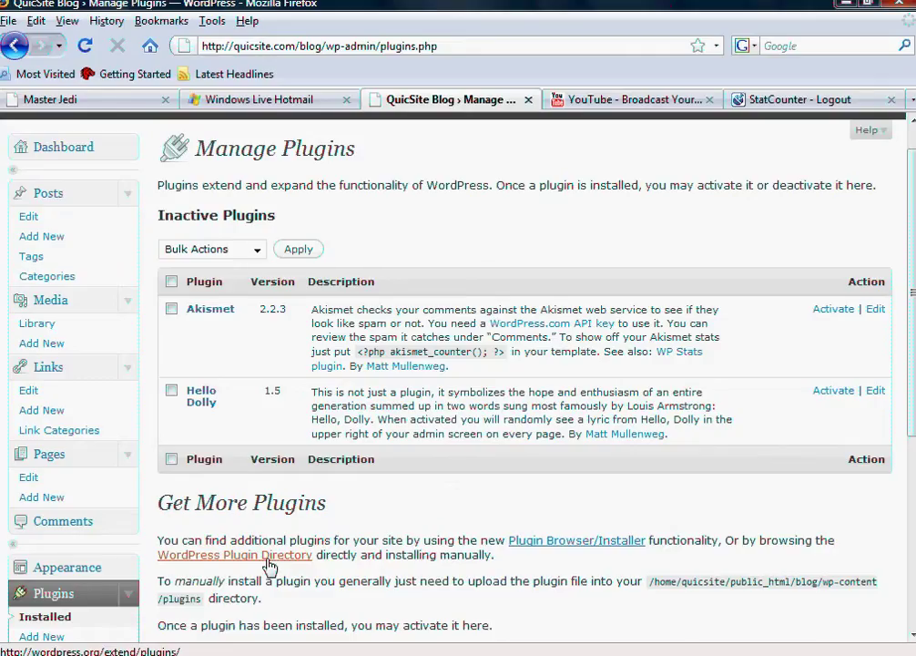
scroll(271, 567, down, 1)
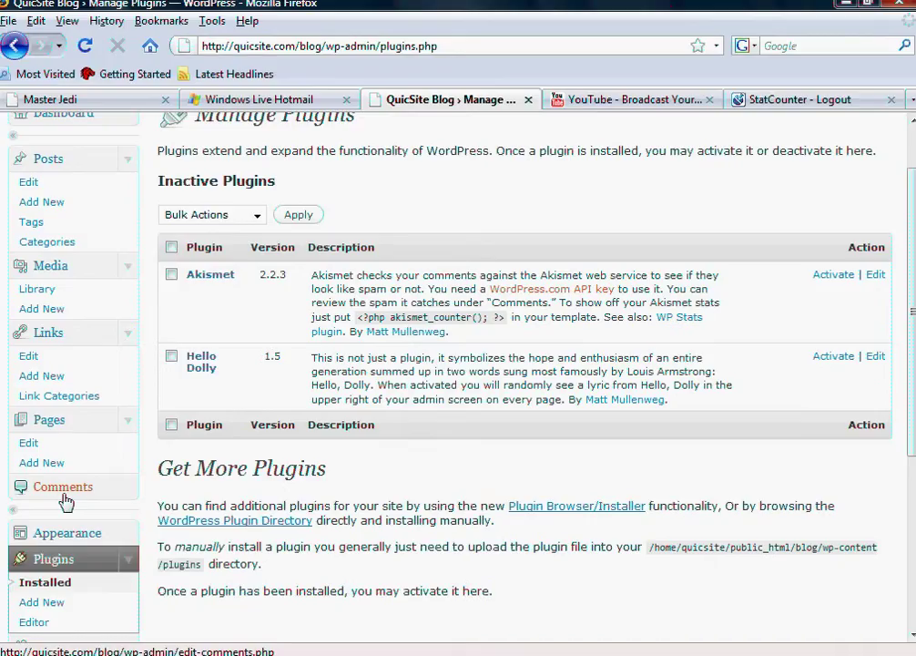
click(55, 592)
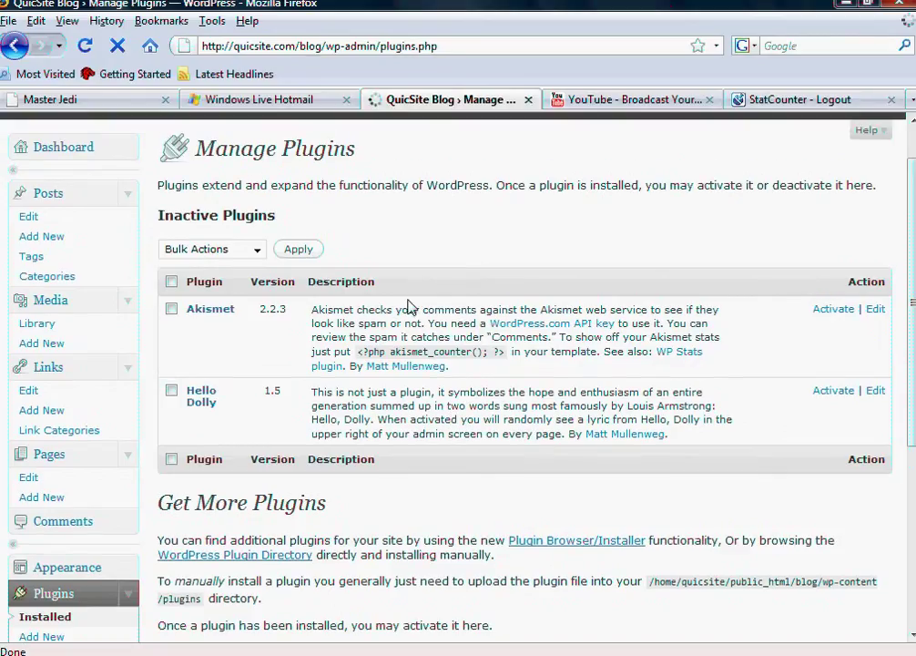
Open the WordPress Plugin Directory from the Get More Plugins section in a new window
scroll(444, 474, down, 1)
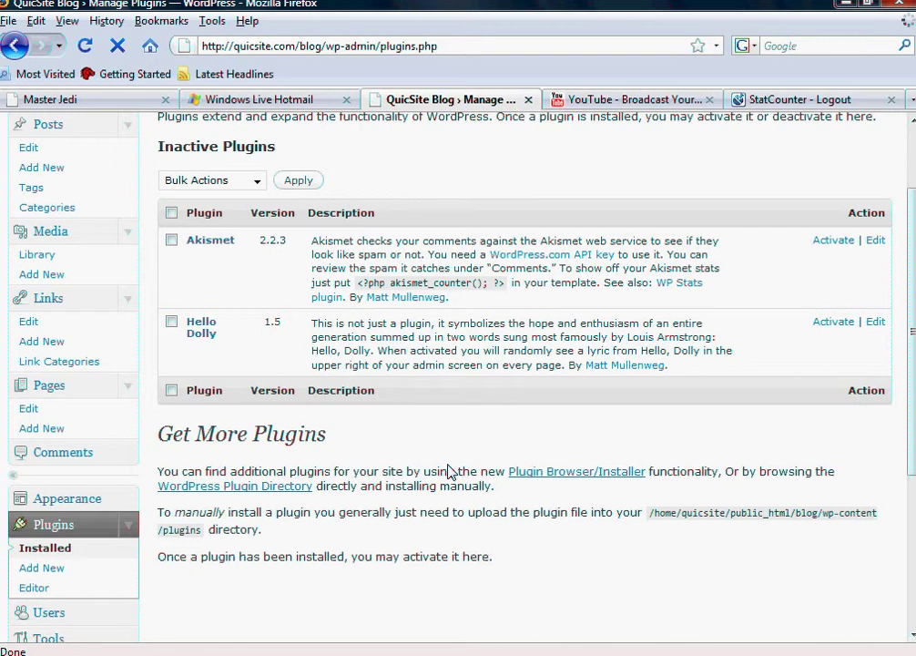
right_click(285, 489)
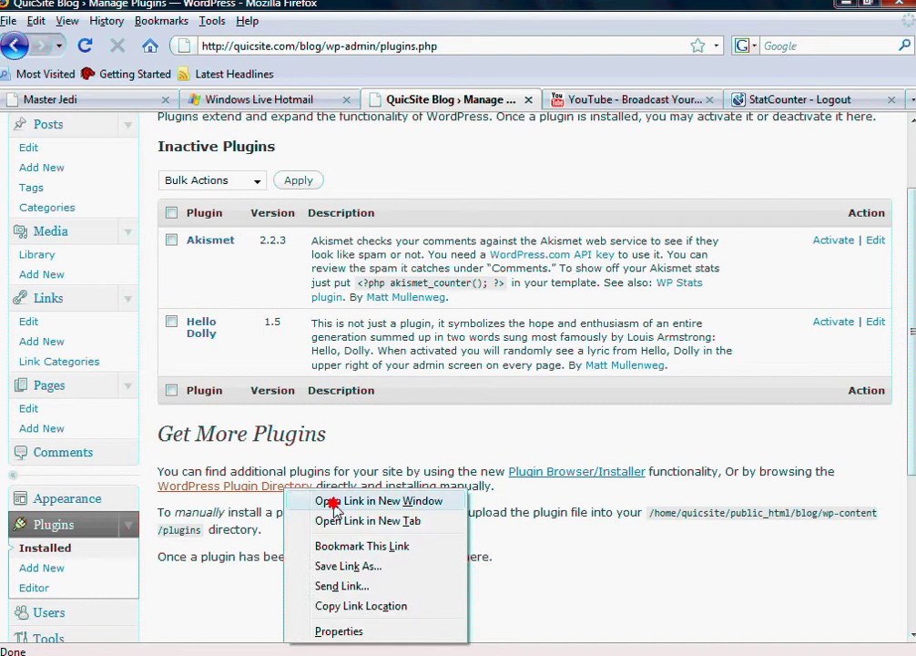
click(335, 504)
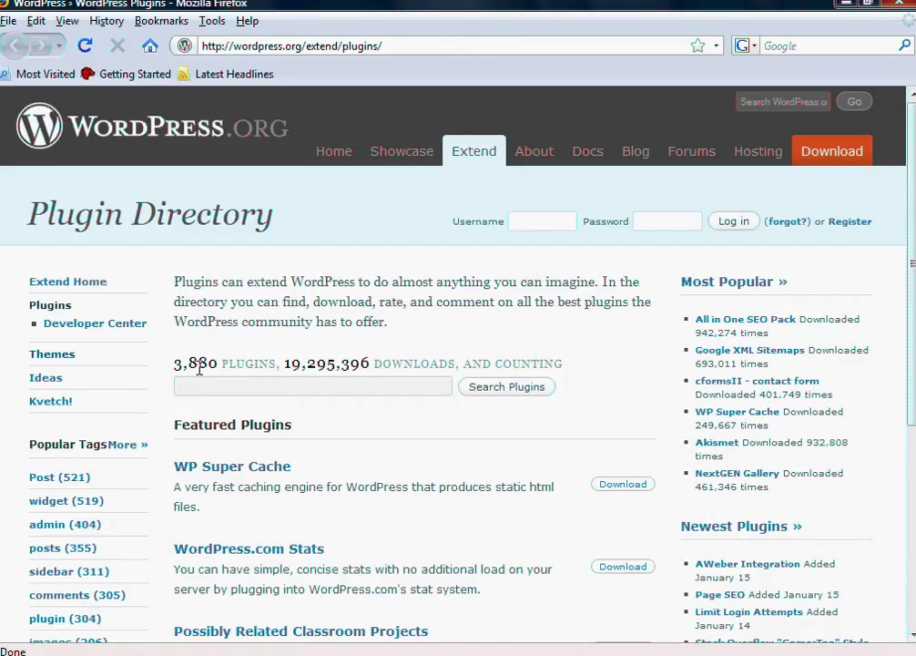
Look through the Plugin Directory's featured plugins and its popular tags
scroll(370, 417, down, 3)
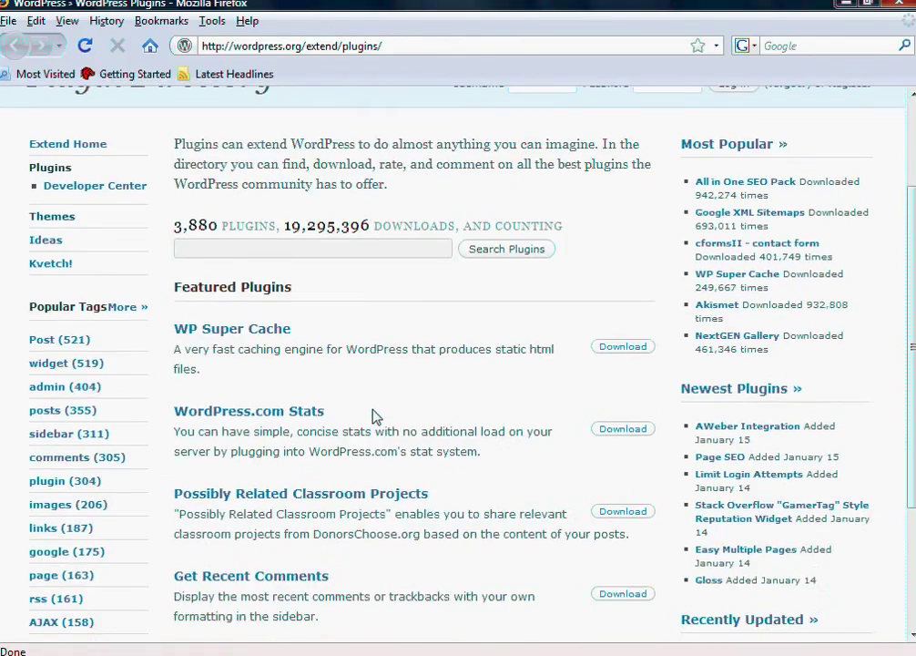
scroll(386, 403, down, 2)
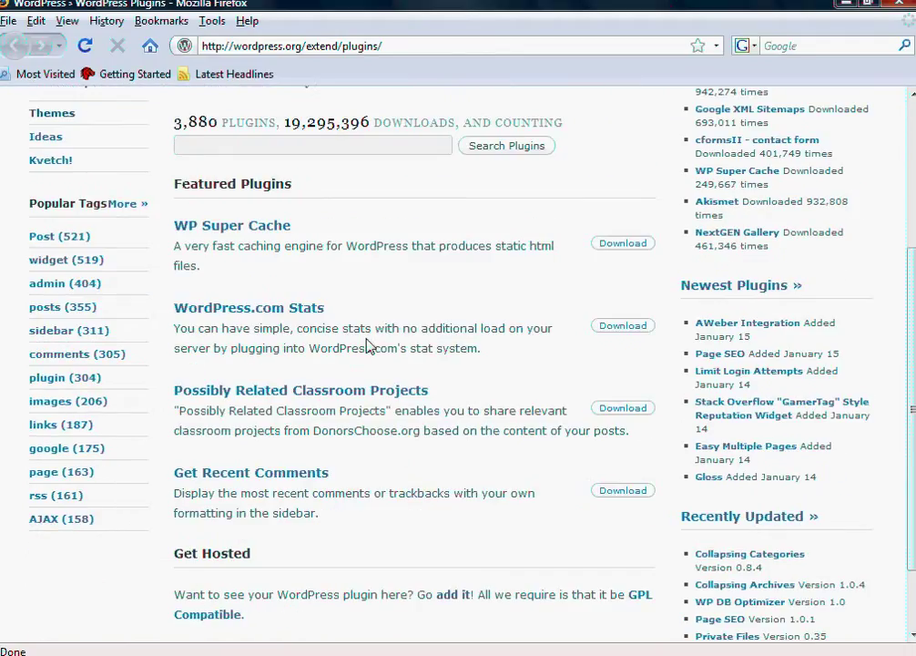
drag(332, 307, 187, 322)
click(187, 323)
scroll(436, 437, down, 2)
scroll(391, 401, up, 1)
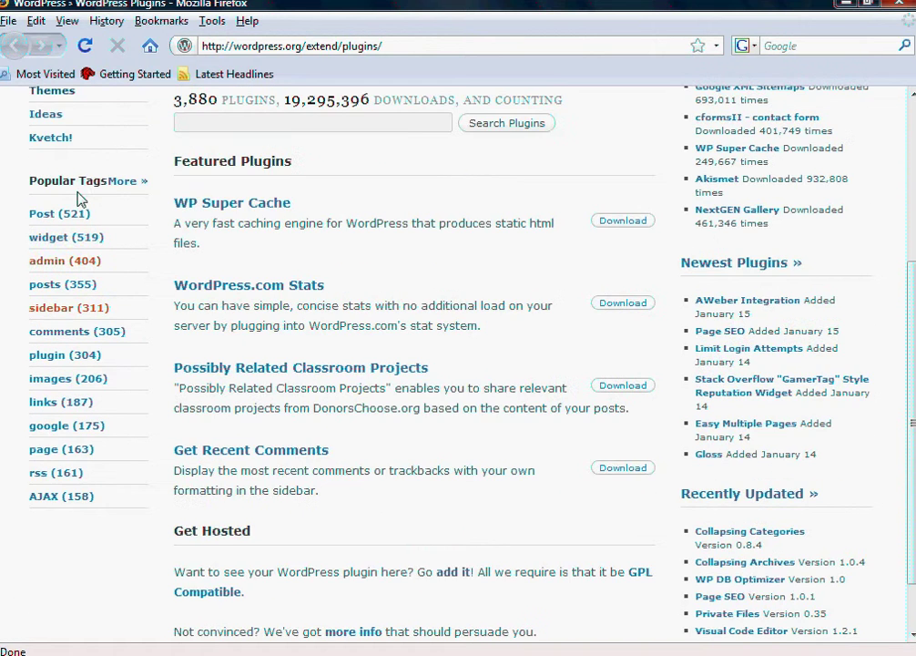
scroll(200, 337, up, 2)
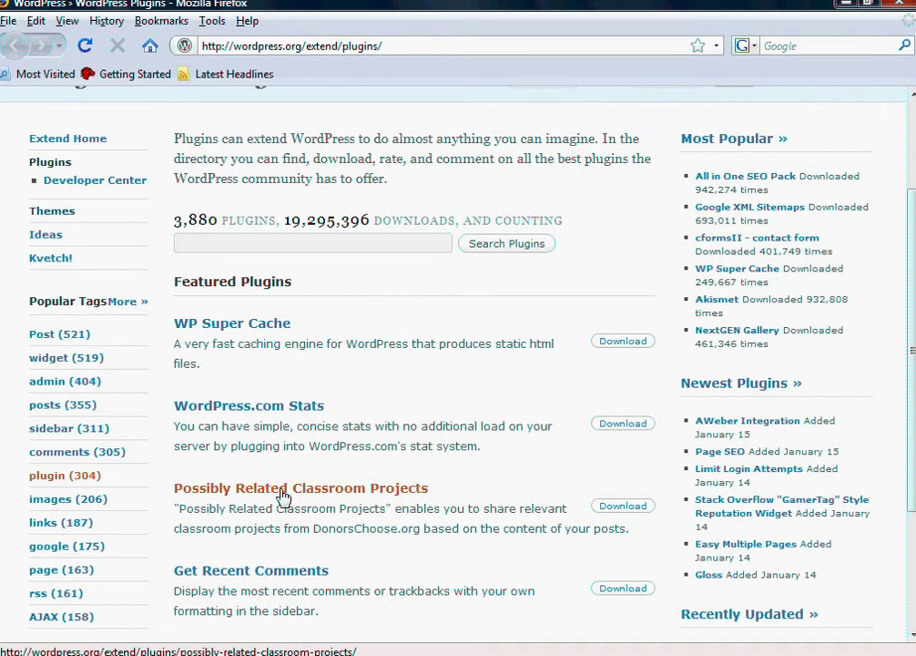
List the directory's plugins tagged comments and look over their descriptions and ratings
click(70, 456)
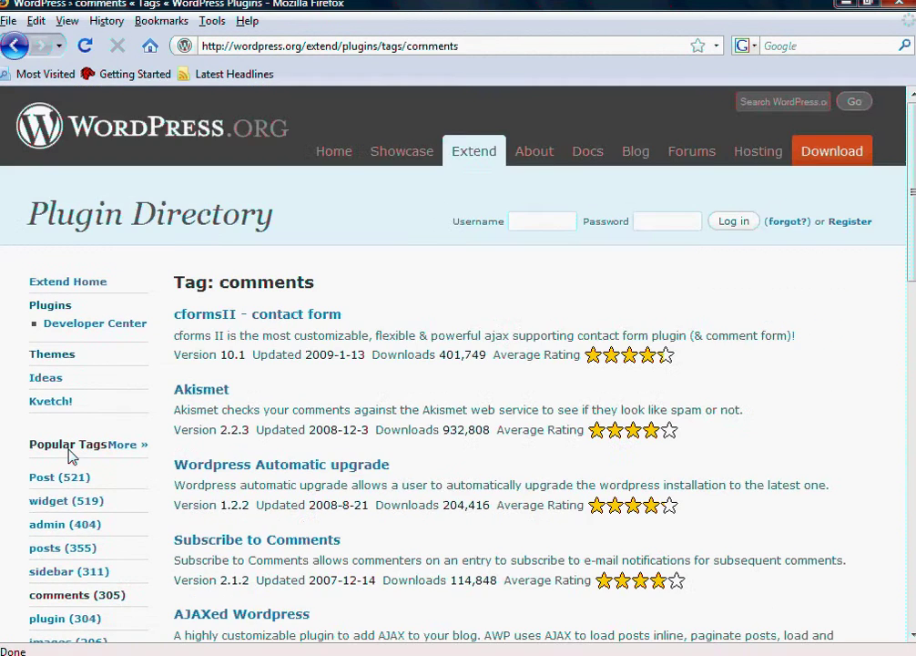
scroll(452, 510, down, 3)
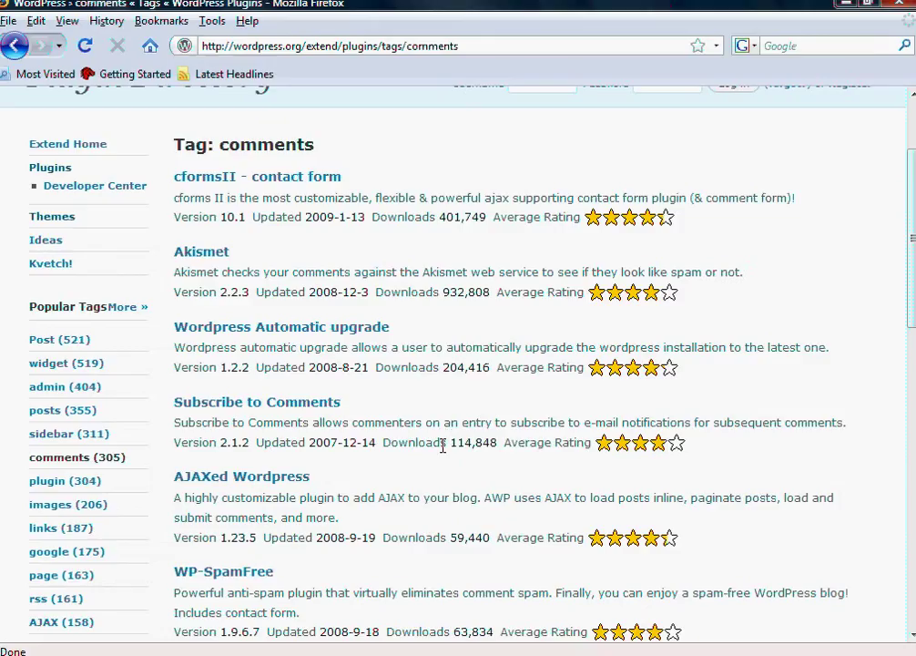
scroll(446, 450, up, 2)
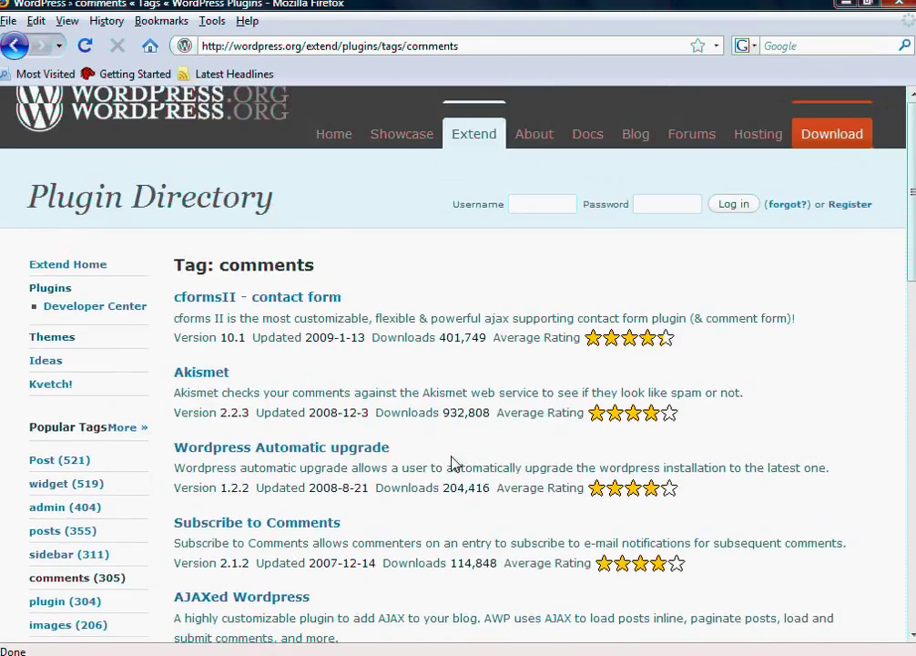
scroll(454, 458, down, 1)
scroll(456, 460, up, 1)
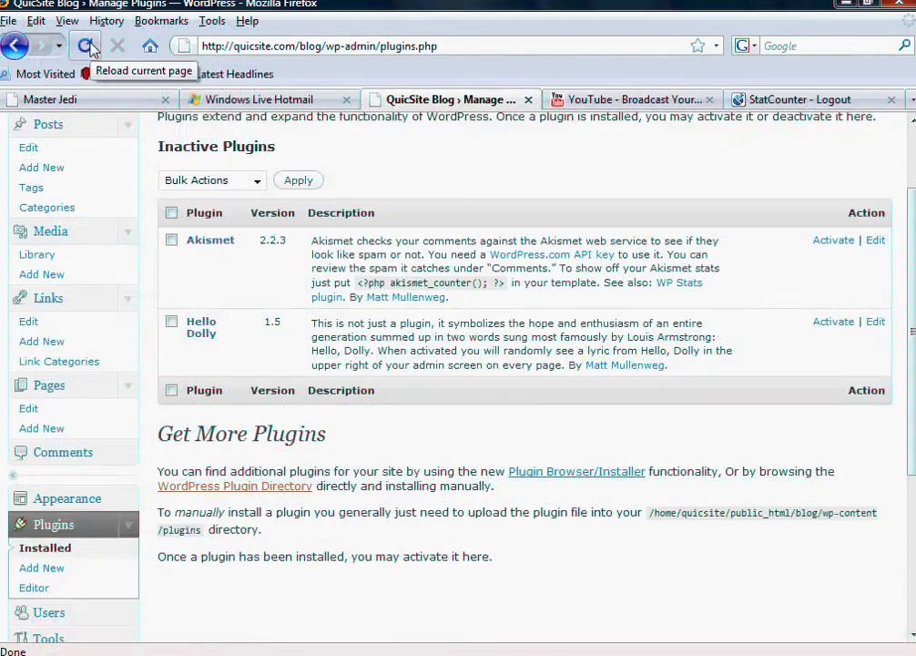
Return to the blog's Manage Plugins page, reload it and highlight the manual upload path /home/quicsite/public_html/blog/wp-content/plugins
click(85, 46)
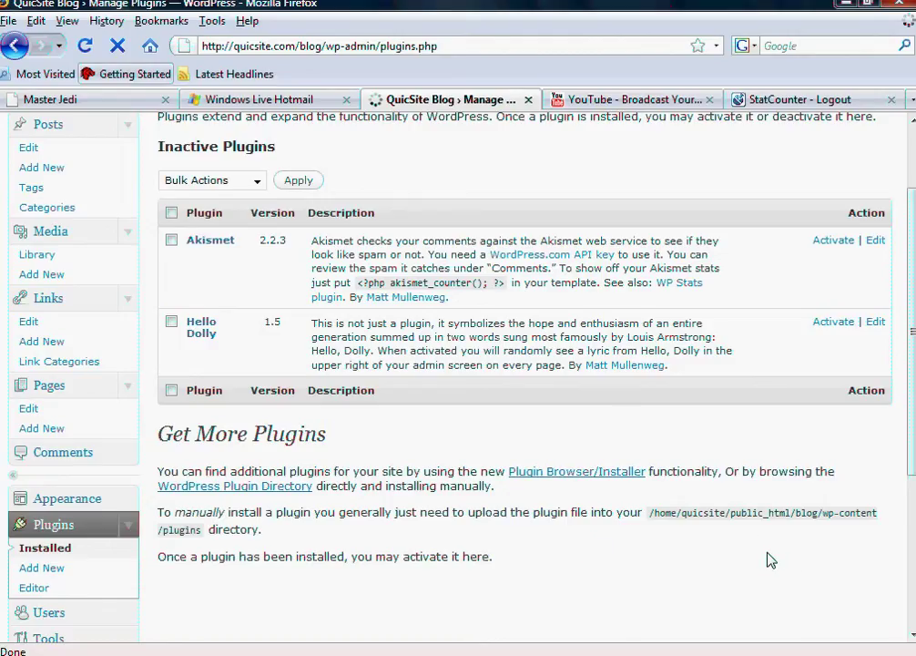
click(649, 512)
drag(648, 512, 826, 516)
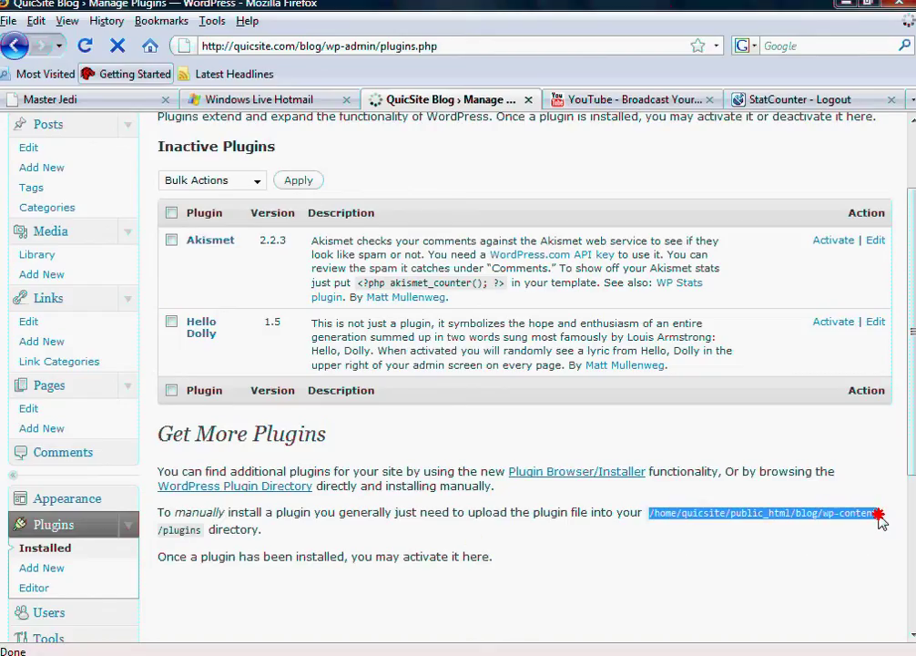
drag(879, 517, 319, 535)
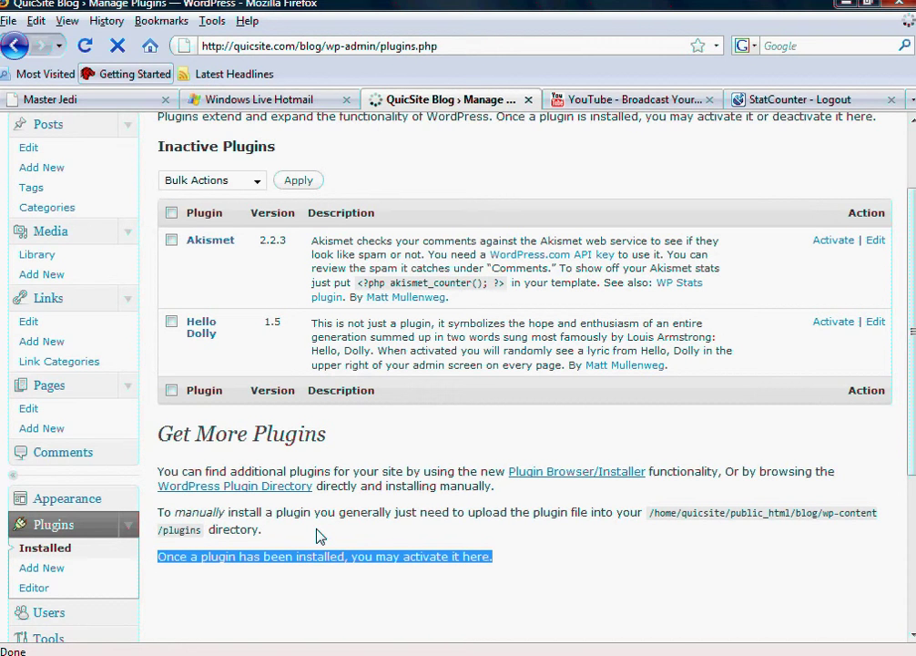
Open the Plugin Browser/Installer and look over its search, .zip upload and popular tags sections
click(576, 471)
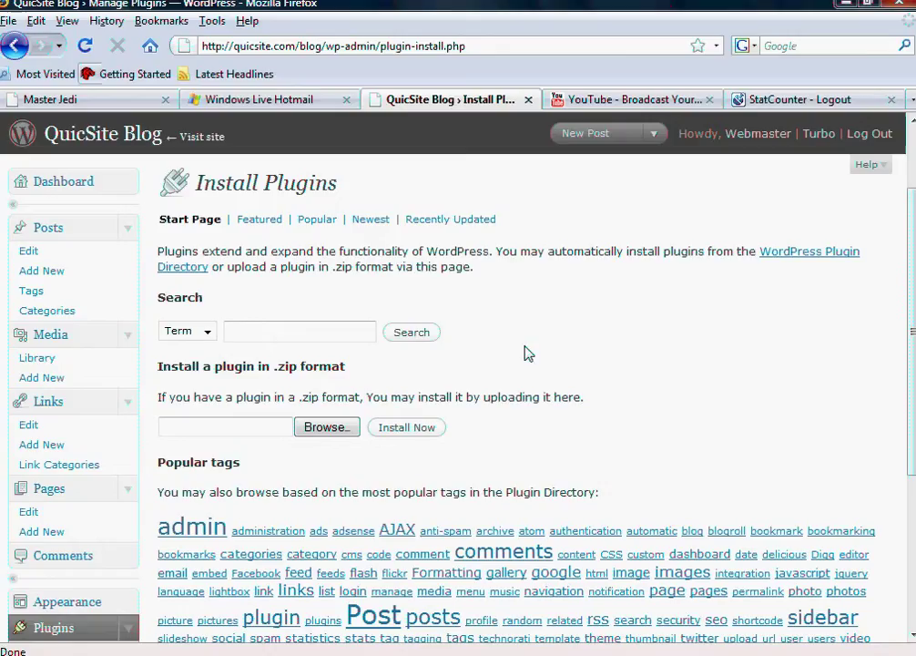
scroll(228, 547, down, 2)
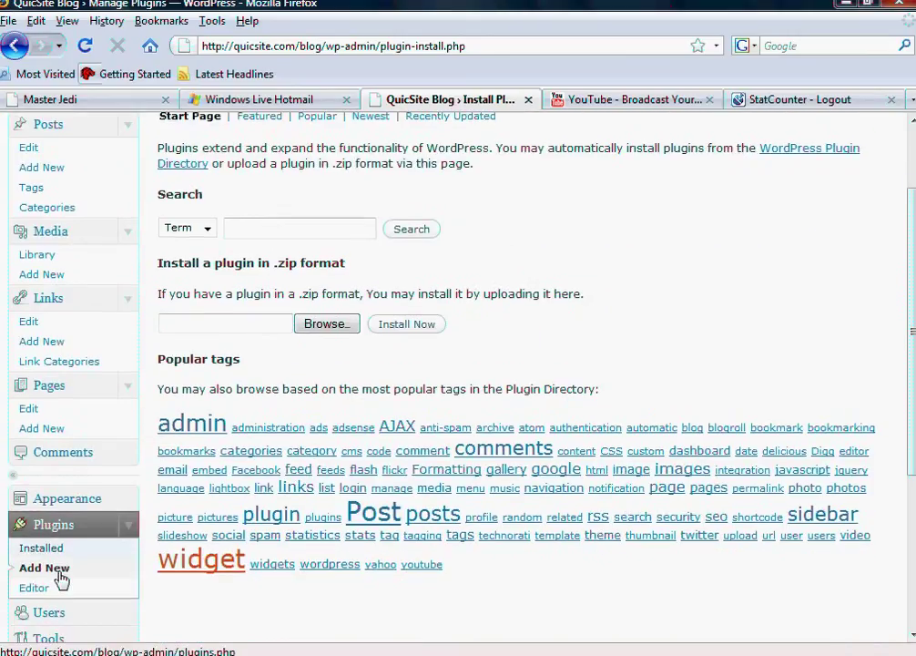
scroll(605, 336, up, 3)
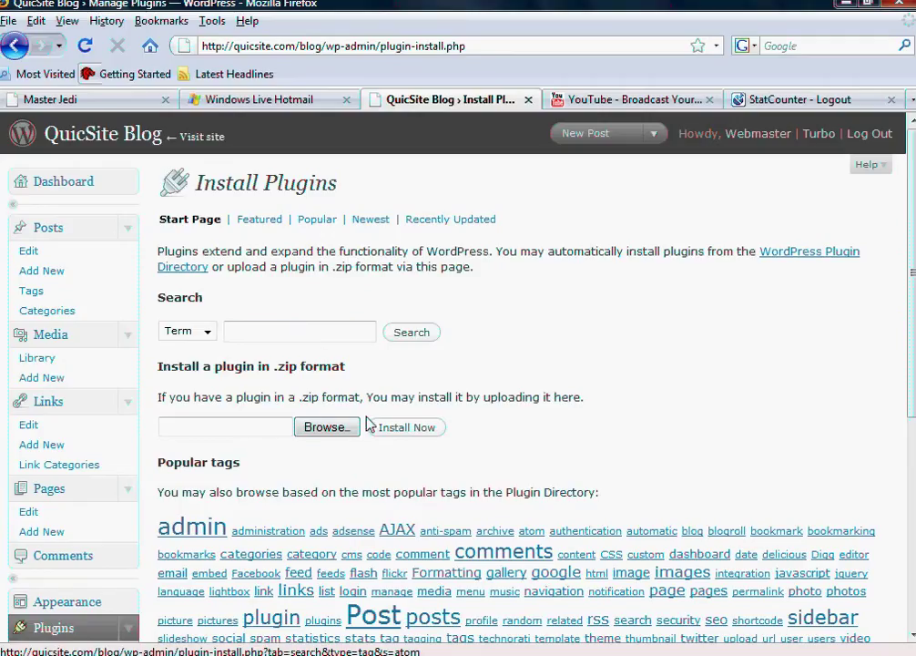
View the file chooser for the .zip plugin upload, cancel it and reload the installer's Start Page
click(328, 428)
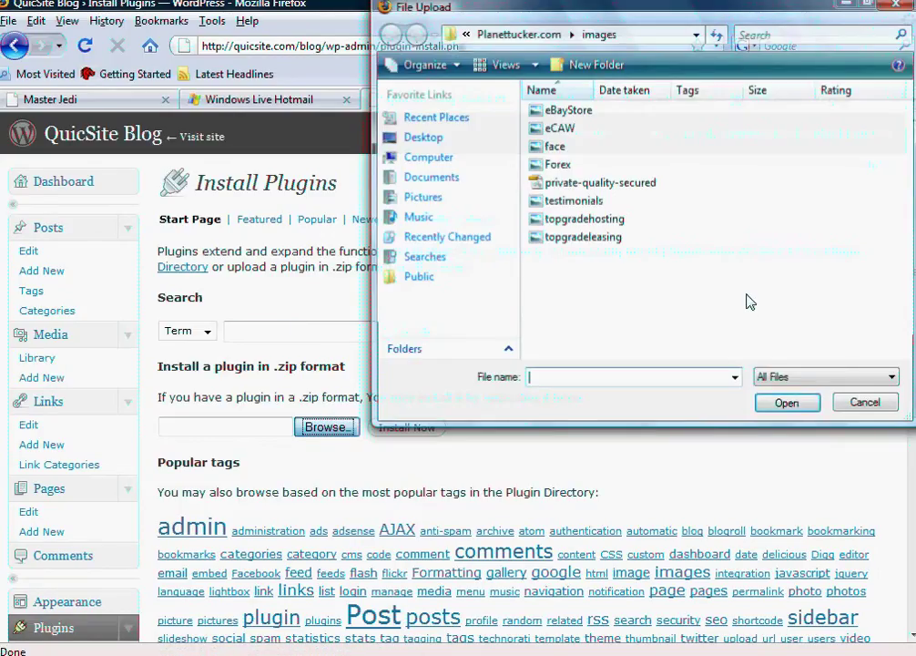
click(866, 404)
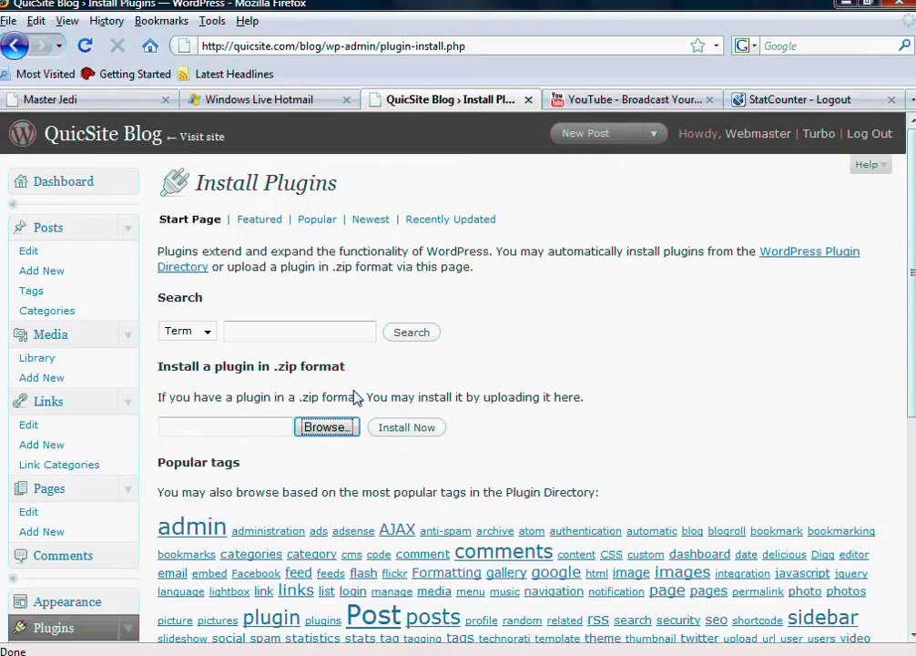
click(172, 222)
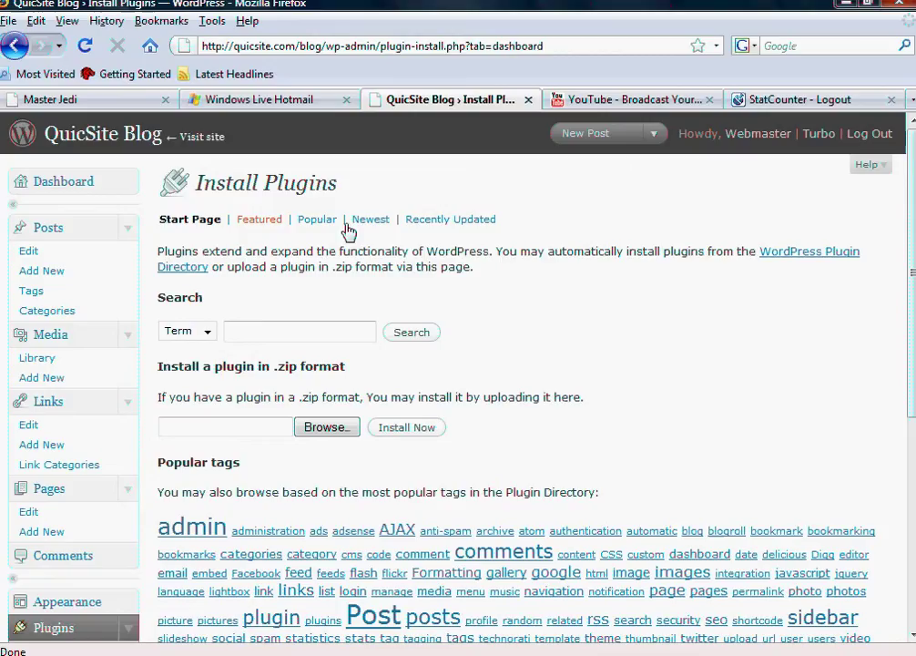
View the installer's Featured, Popular, Newest and Recently Updated plugin lists in turn
click(262, 223)
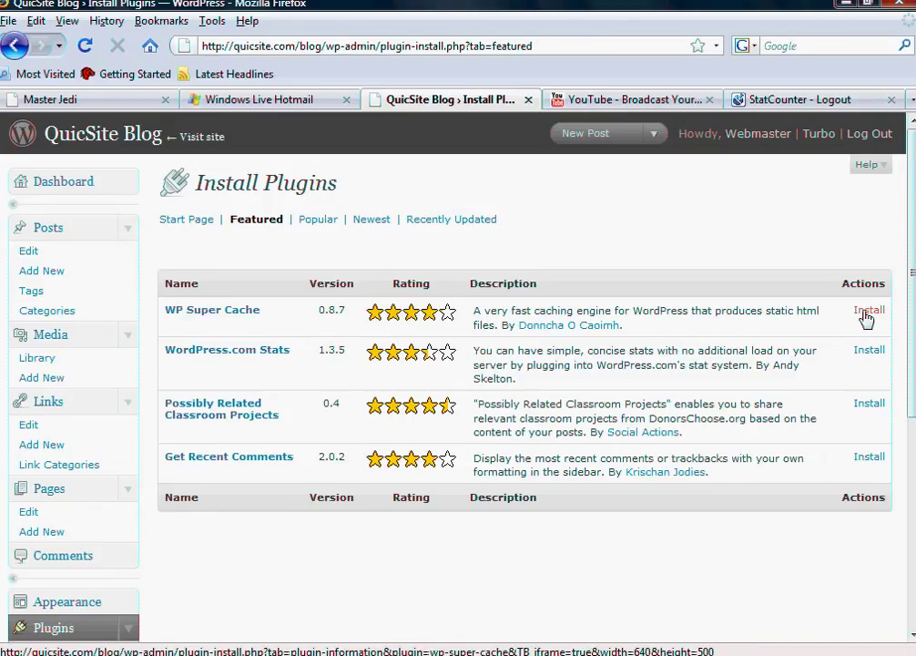
click(322, 222)
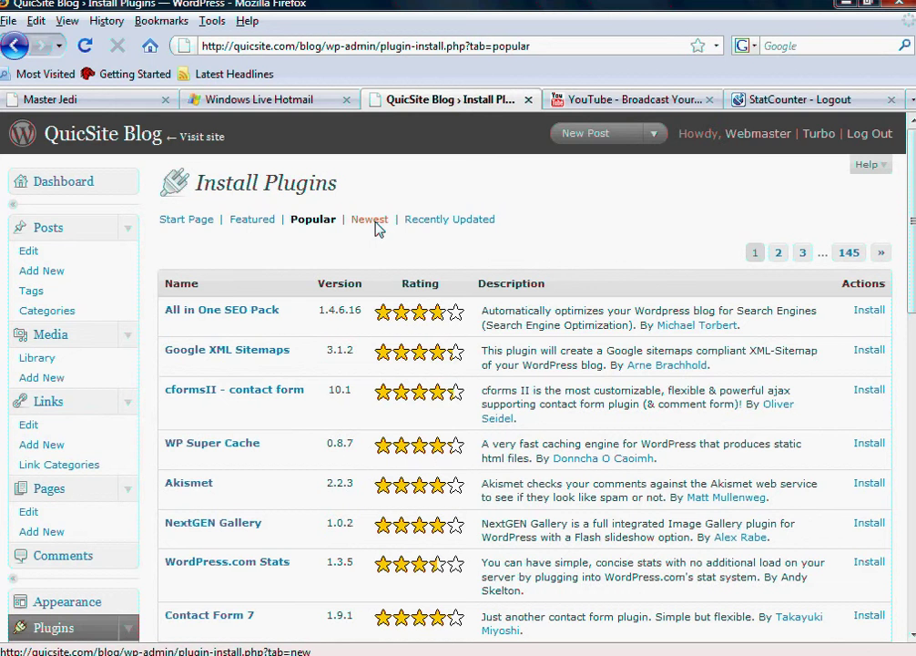
click(376, 223)
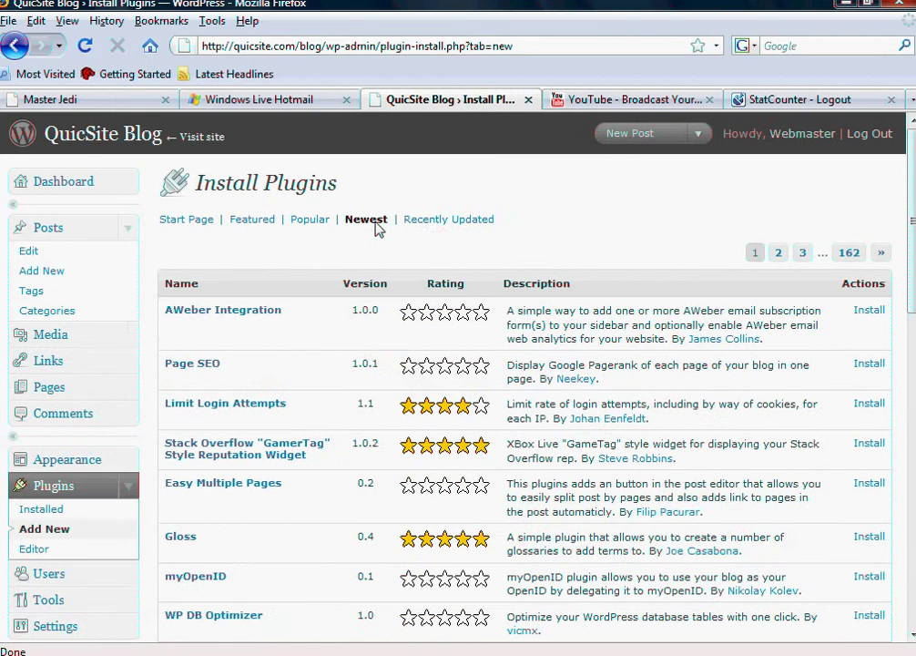
click(437, 224)
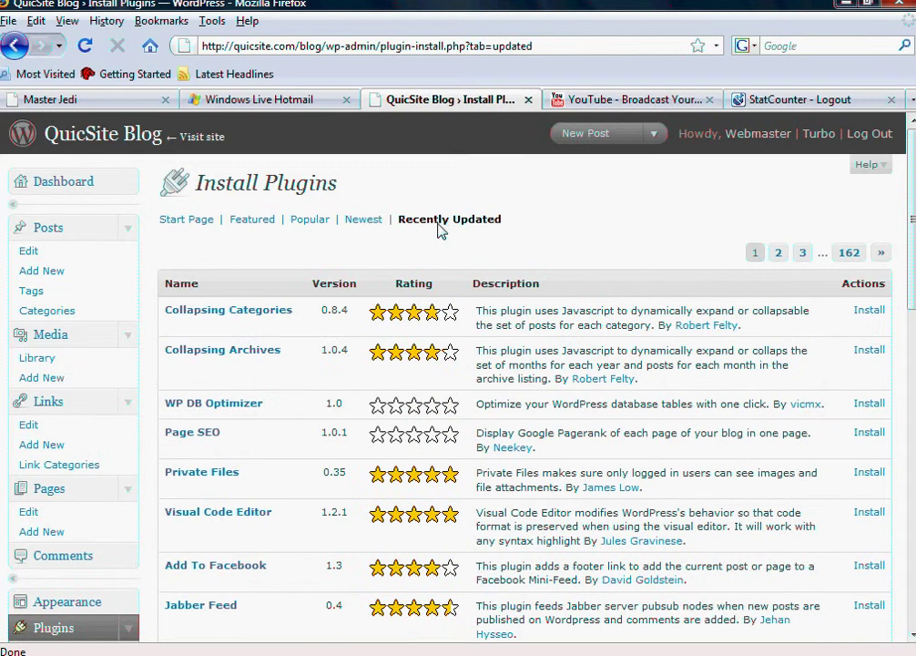
Go back to the Newest plugins list and look through its first page of entries
click(373, 227)
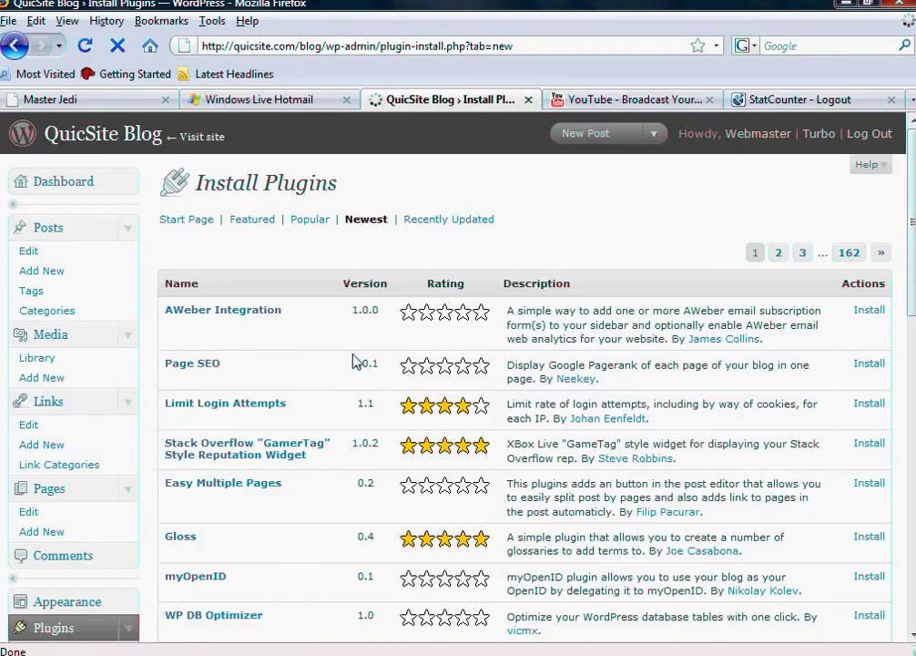
scroll(200, 282, down, 3)
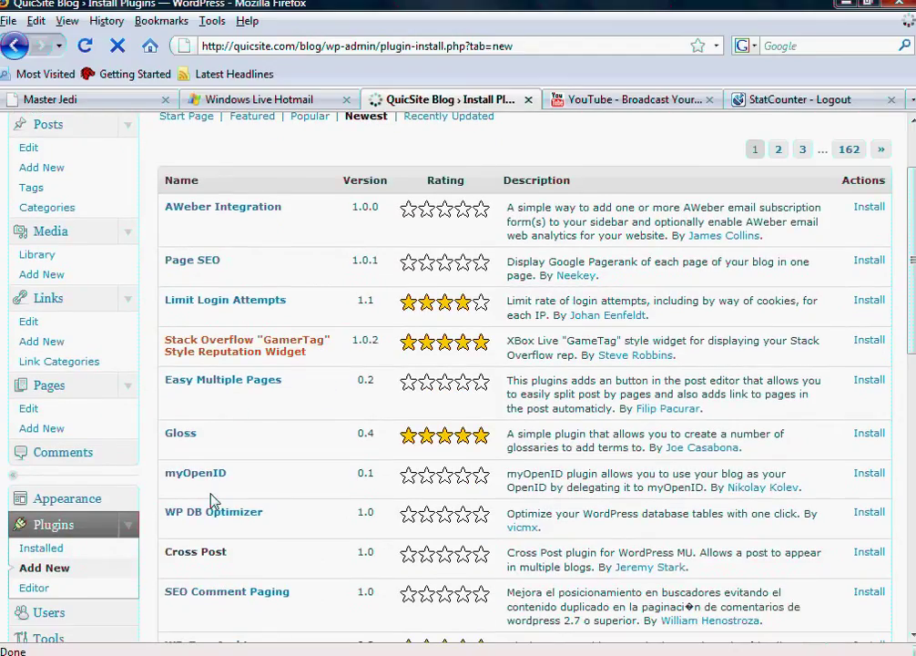
scroll(294, 557, down, 1)
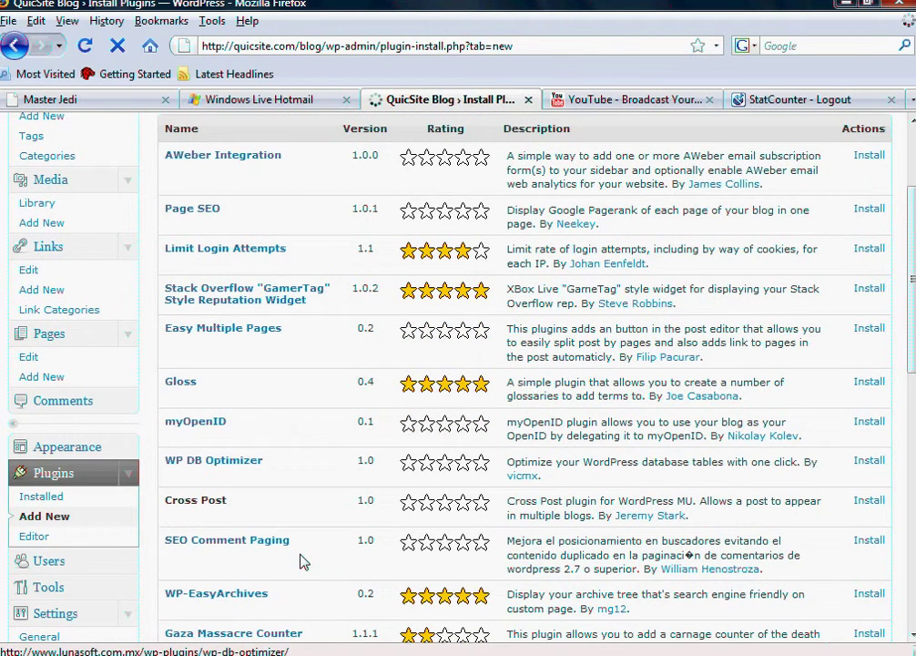
scroll(303, 558, down, 5)
scroll(334, 562, up, 6)
scroll(348, 487, up, 2)
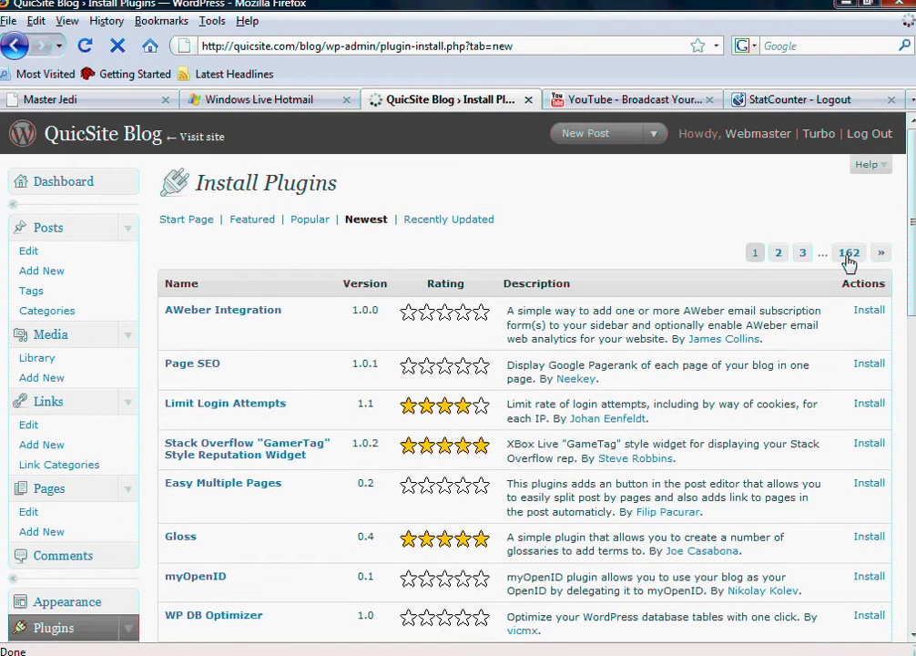
Return to the installer's Start Page and open the plugin editor to view the code of akismet/akismet.php
click(193, 220)
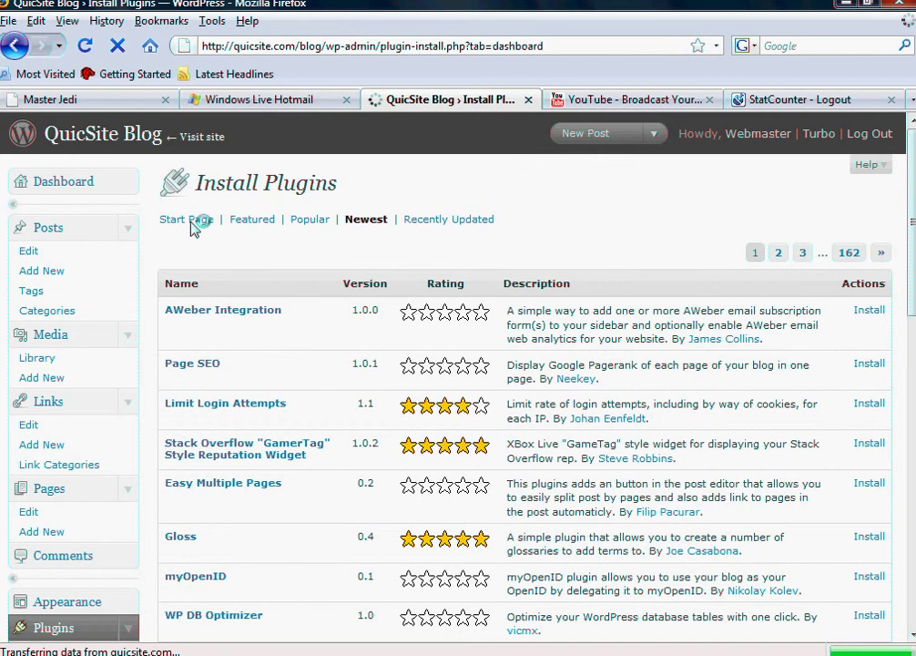
scroll(475, 358, down, 2)
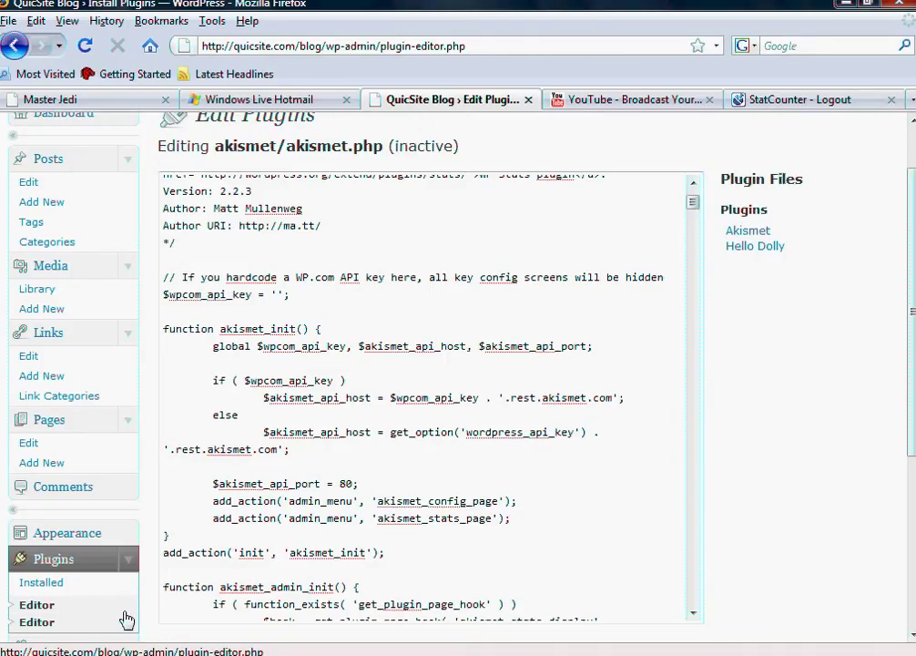
Look through the code of akismet/akismet.php in the plugin editor, from its header down to the akismet_conf function
scroll(606, 484, up, 2)
scroll(605, 484, up, 1)
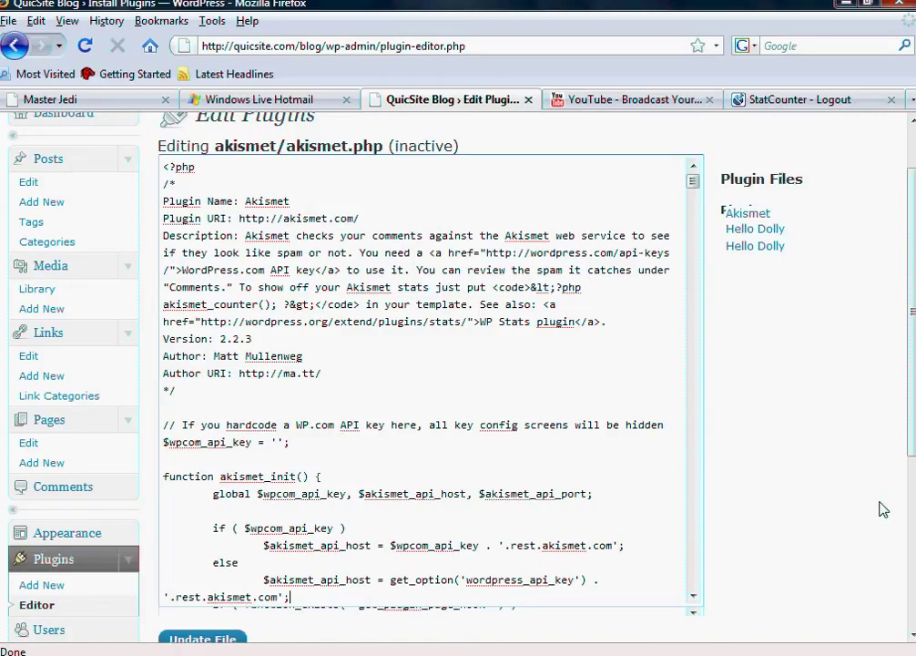
scroll(906, 429, down, 1)
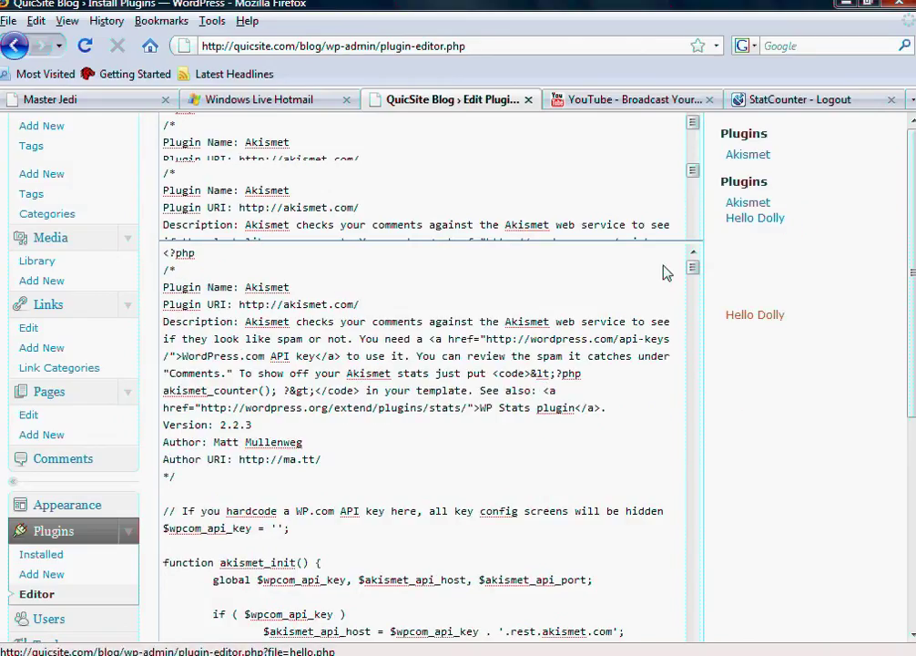
click(460, 461)
scroll(461, 460, down, 6)
scroll(453, 466, down, 8)
scroll(456, 463, down, 1)
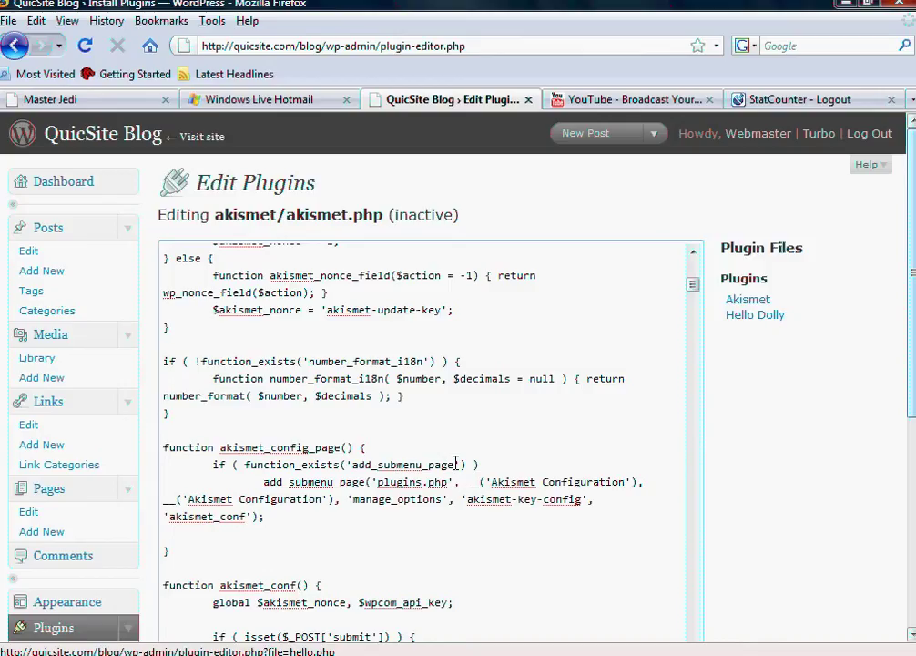
click(451, 425)
scroll(452, 426, down, 2)
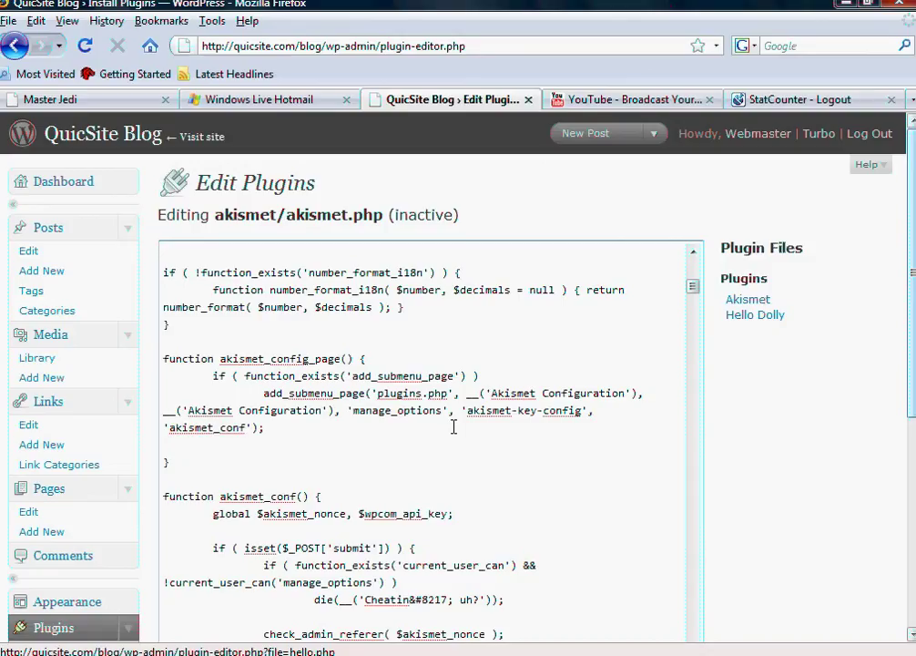
scroll(452, 425, down, 1)
Open the Hello Dolly plugin file hello.php in the editor and look through its code to the end
click(770, 321)
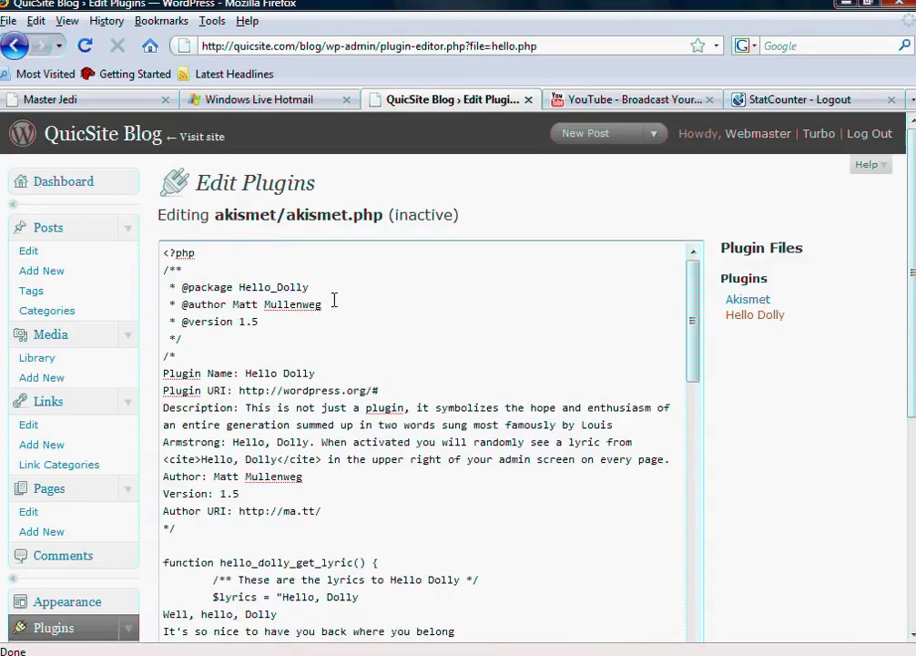
mouse_move(692, 317)
mouse_down()
mouse_move(692, 521)
mouse_move(691, 317)
mouse_up()
mouse_move(909, 373)
mouse_down()
mouse_move(909, 583)
mouse_move(909, 374)
mouse_up()
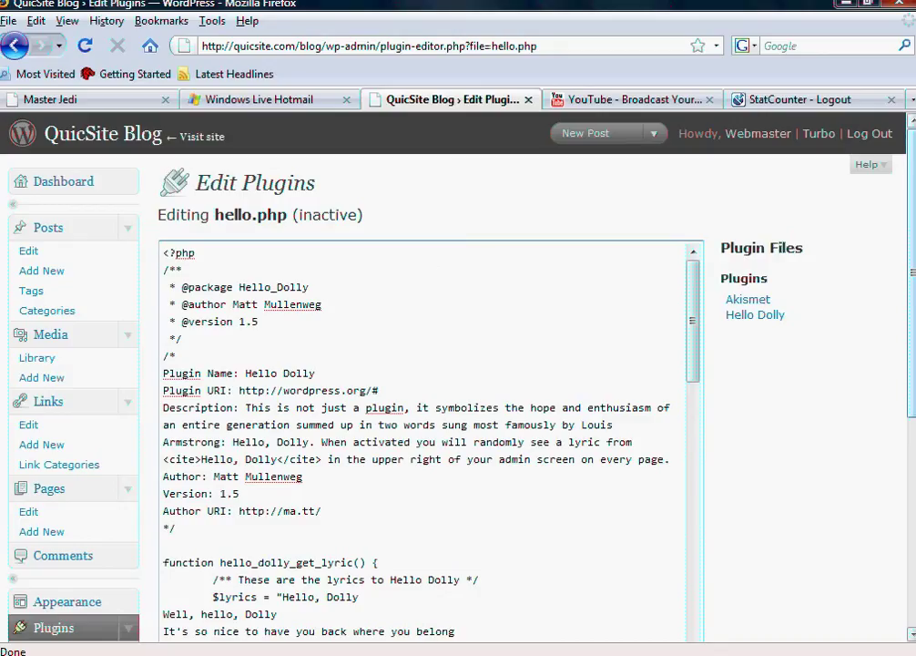
drag(299, 219, 354, 260)
drag(911, 301, 912, 333)
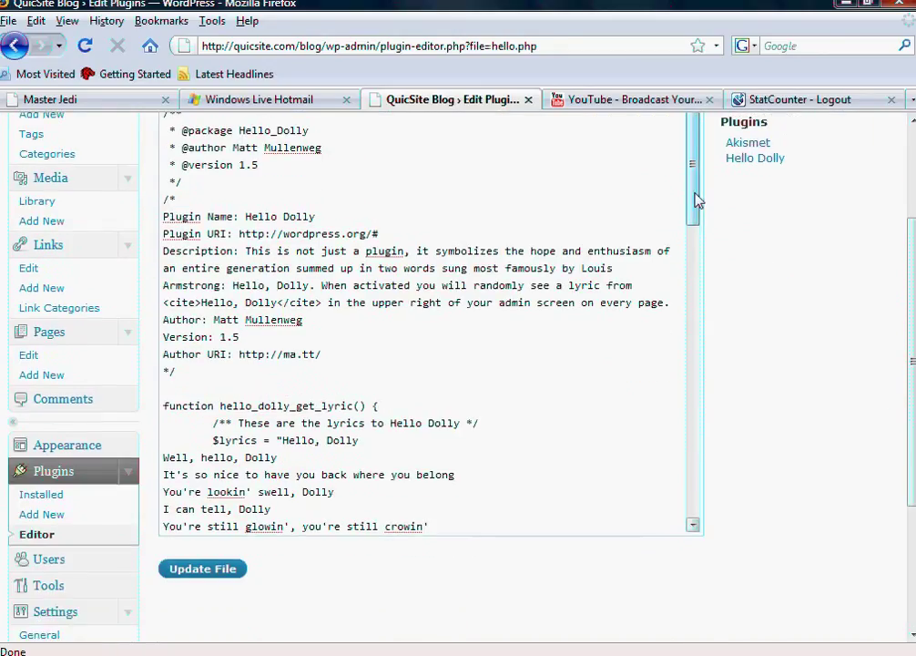
drag(692, 199, 699, 489)
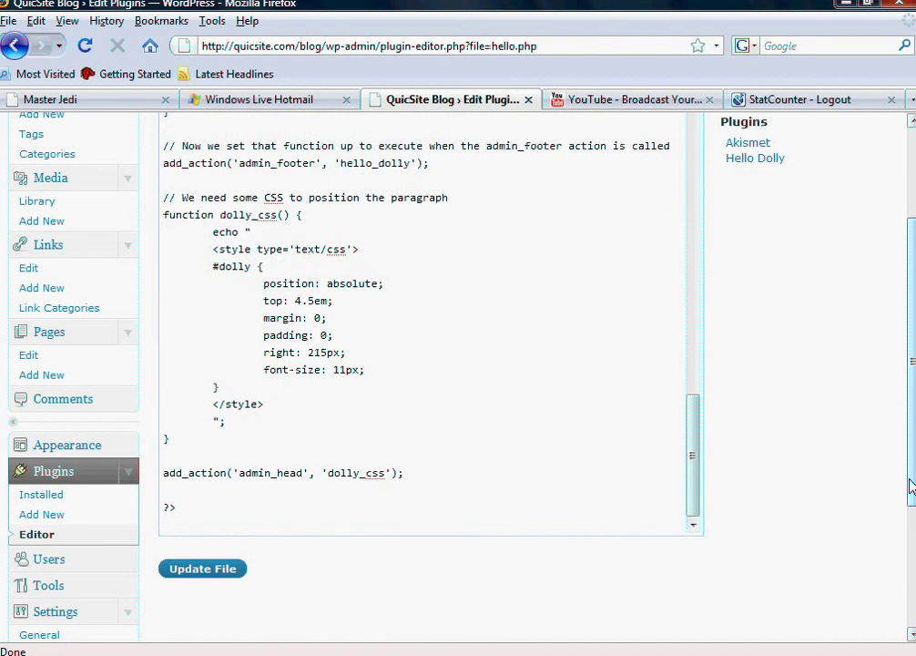
mouse_move(911, 487)
mouse_down()
mouse_move(910, 480)
mouse_move(910, 536)
mouse_move(911, 482)
mouse_up()
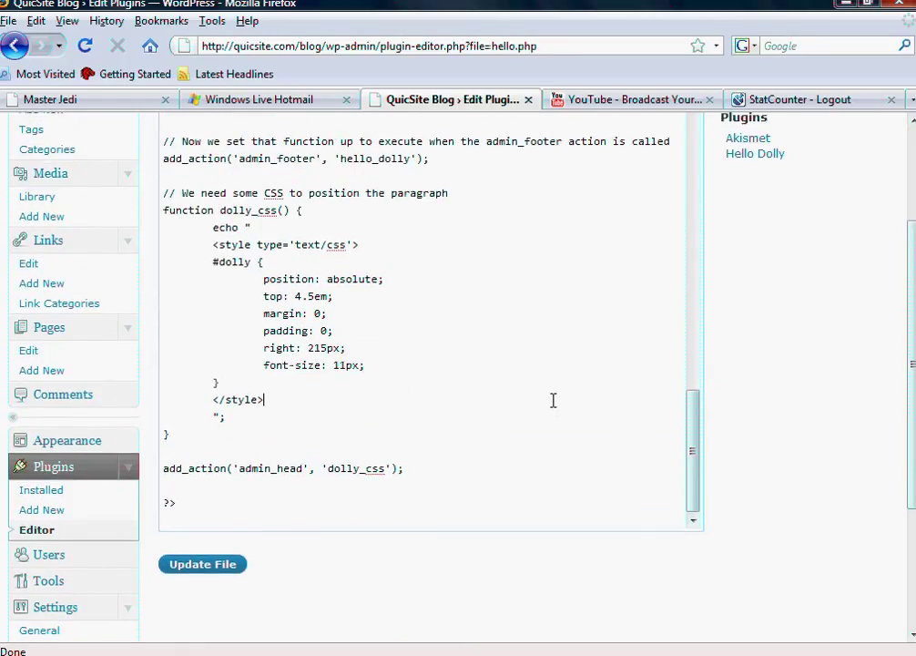
click(503, 402)
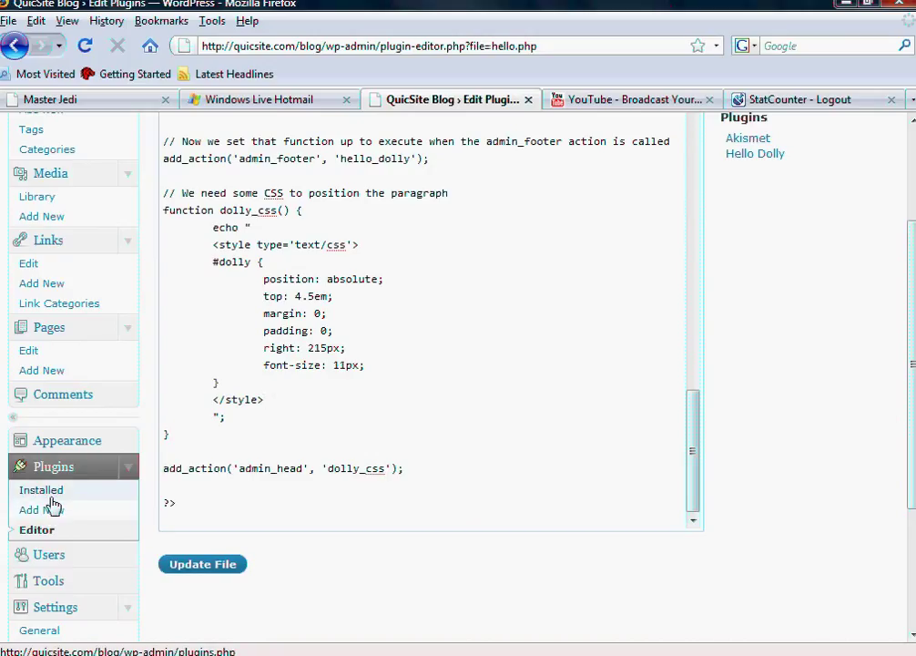
Open the plugin installer again, view its Featured list and return to the Start Page
click(50, 510)
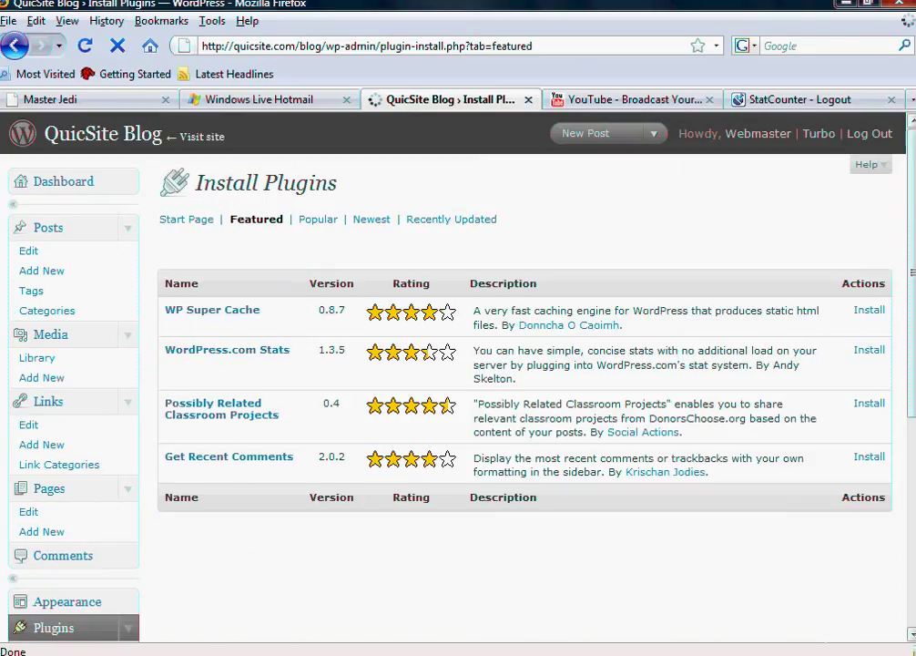
scroll(319, 588, down, 3)
scroll(318, 583, up, 3)
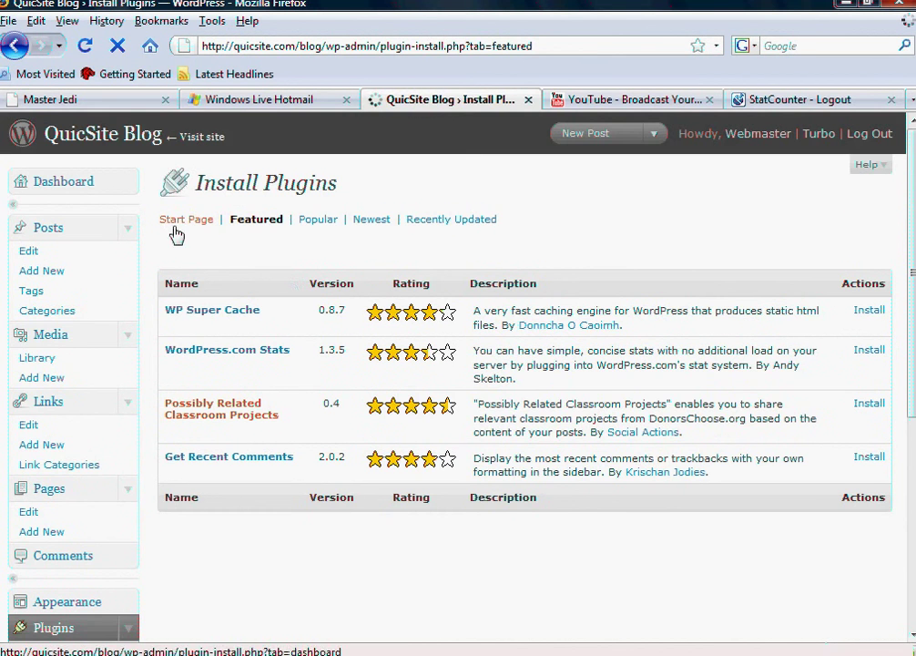
click(186, 219)
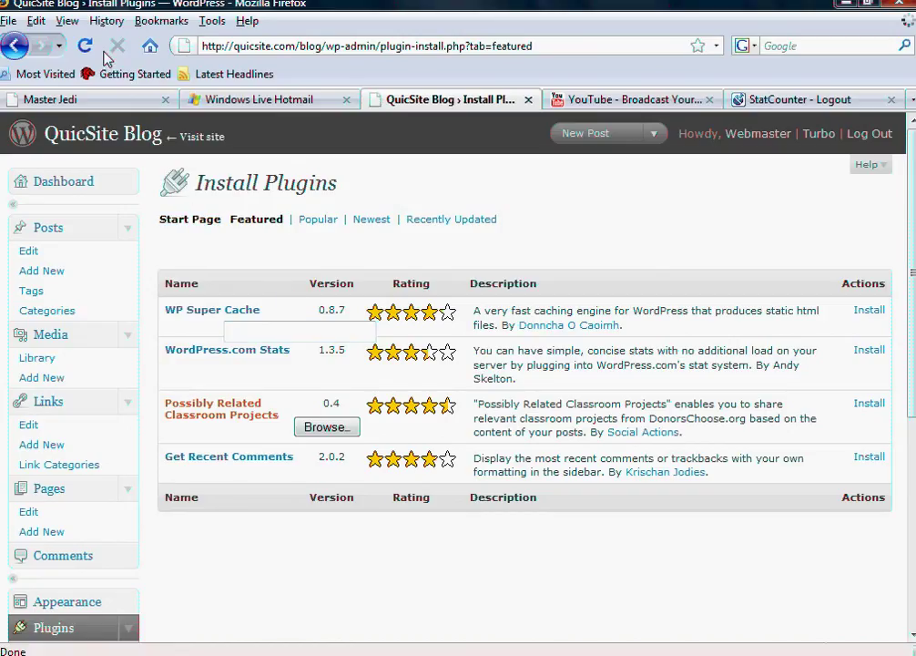
Return to the Manage Plugins page and view the inactive plugins and the Get More Plugins section
click(64, 43)
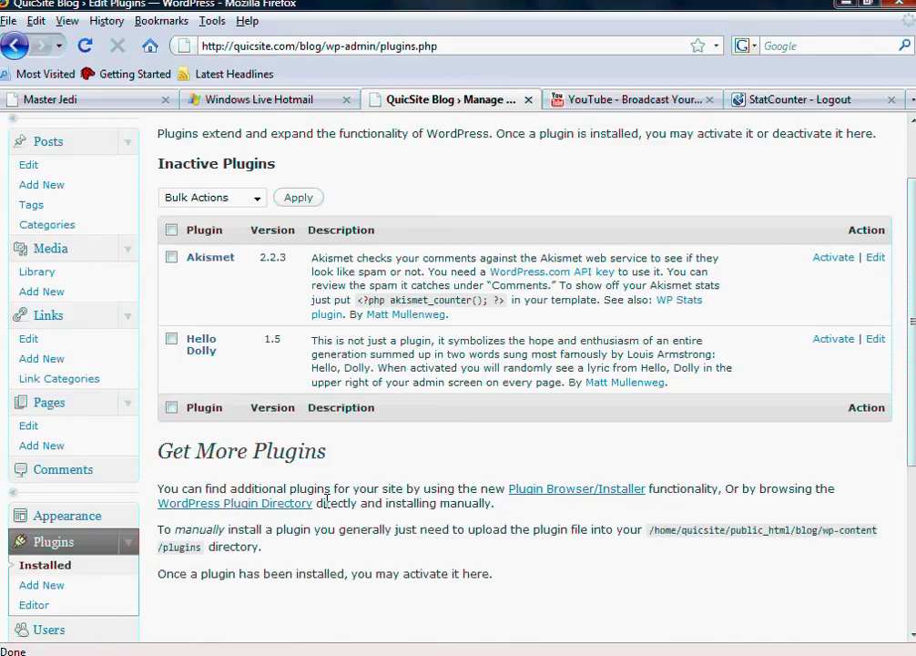
scroll(514, 513, up, 1)
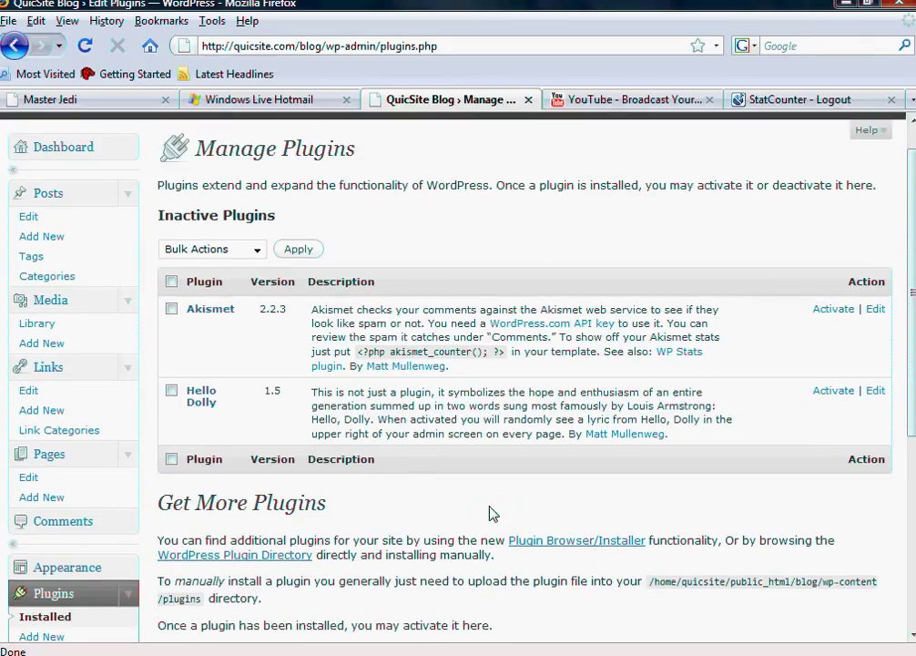